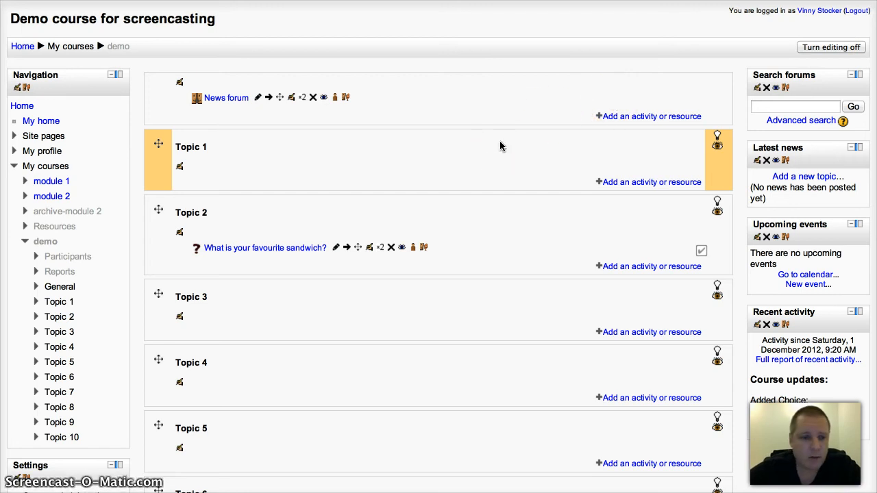
Open the form for adding a new Choice activity to Topic 2.
click(628, 269)
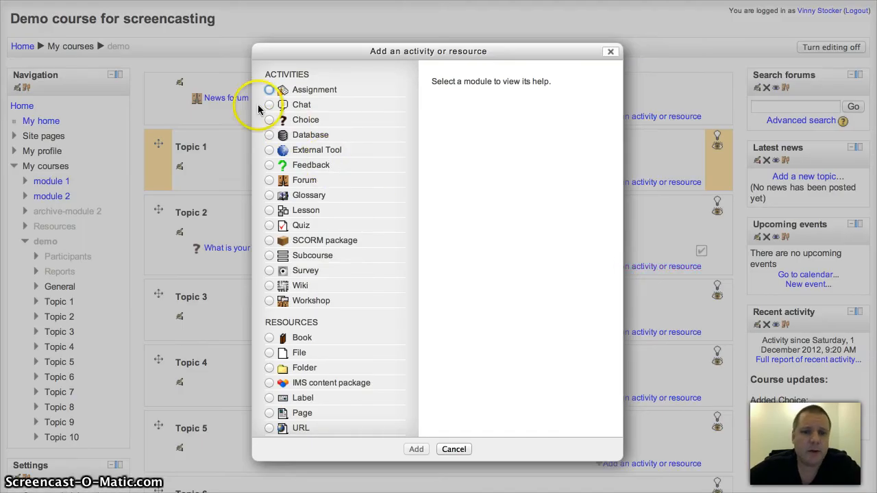
click(270, 120)
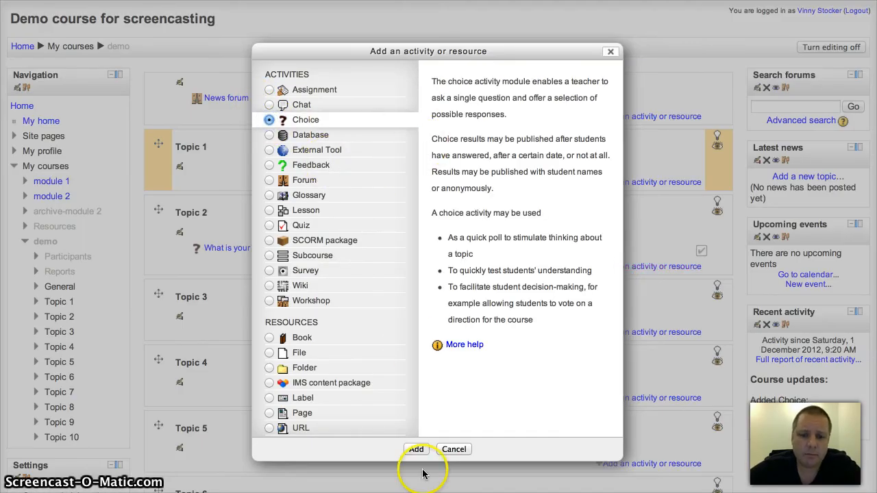
click(418, 450)
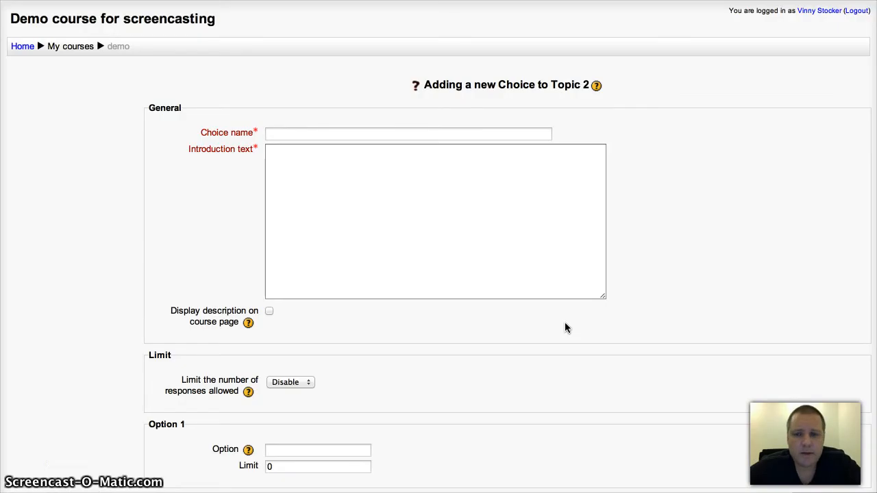
click(675, 295)
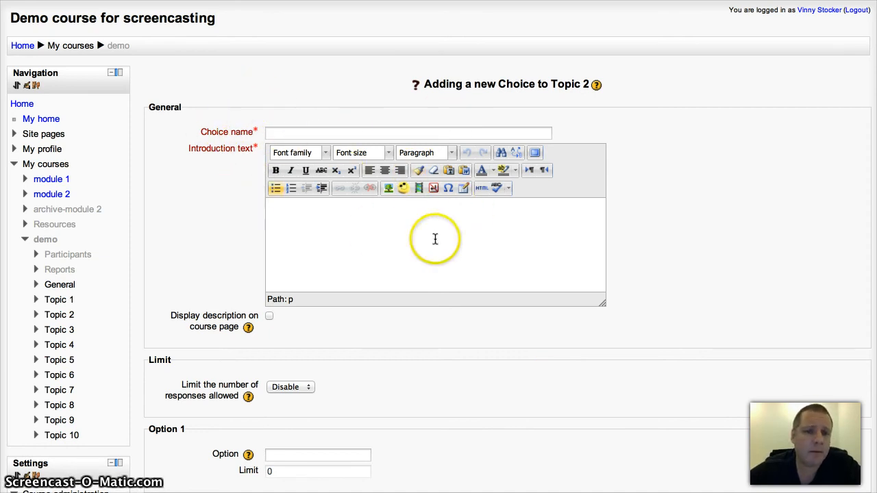
Examine the choices for limiting the number of responses allowed in the new Choice form.
scroll(671, 302, down, 4)
scroll(671, 301, down, 3)
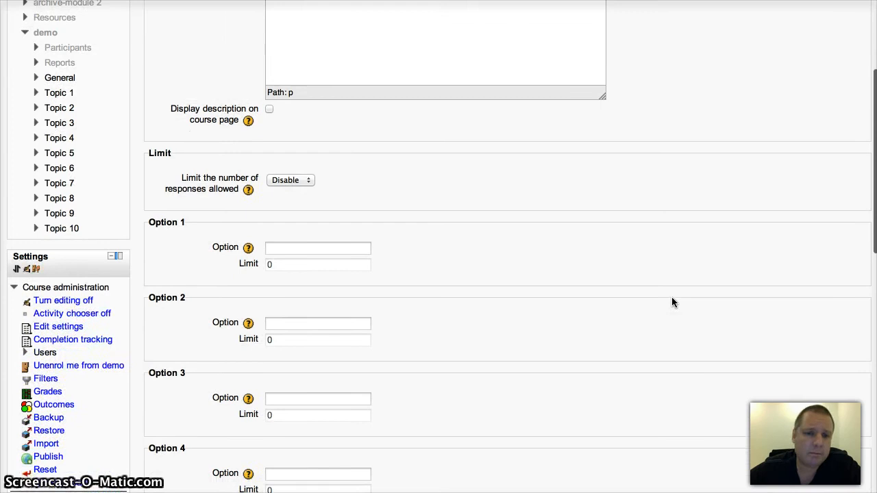
scroll(557, 185, down, 1)
scroll(556, 185, down, 2)
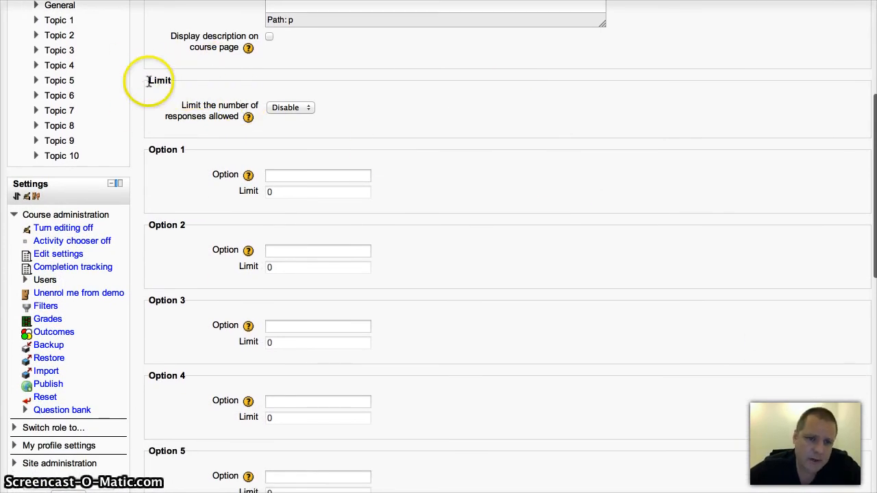
click(294, 112)
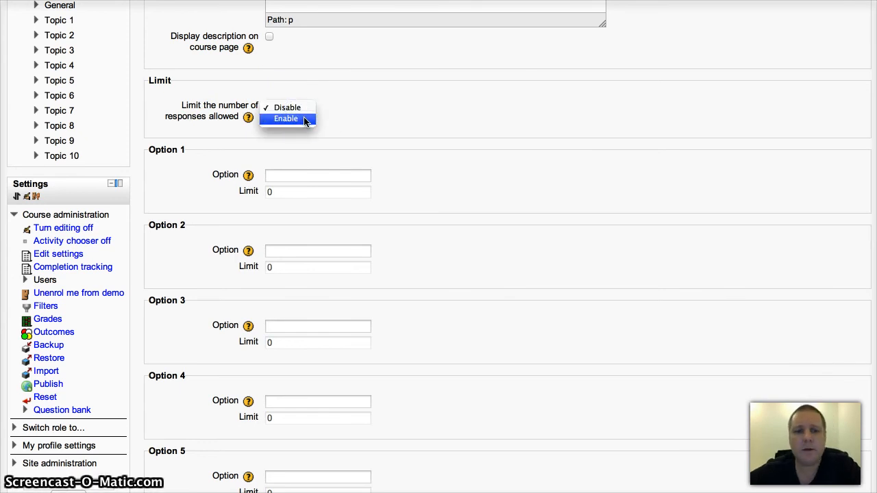
click(306, 120)
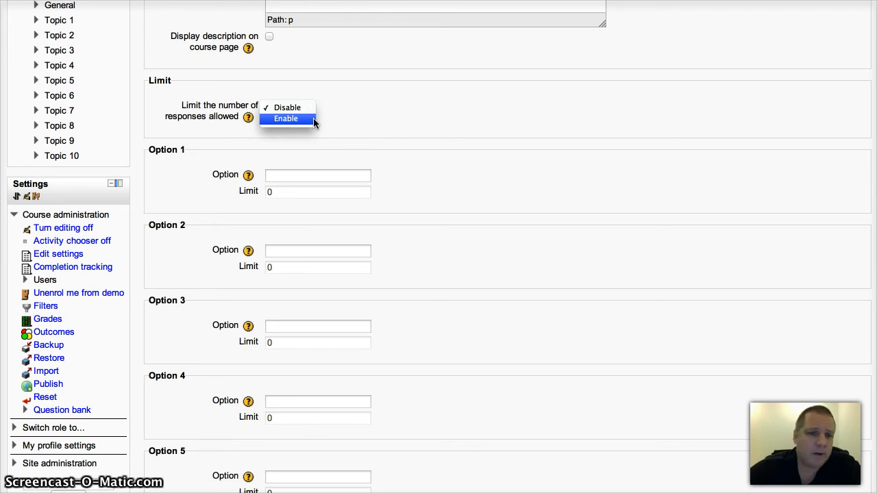
click(308, 121)
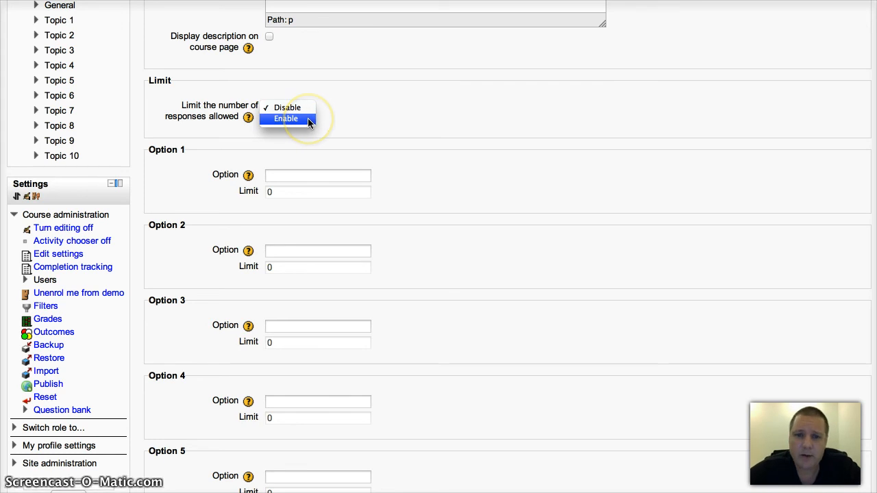
drag(309, 121, 457, 123)
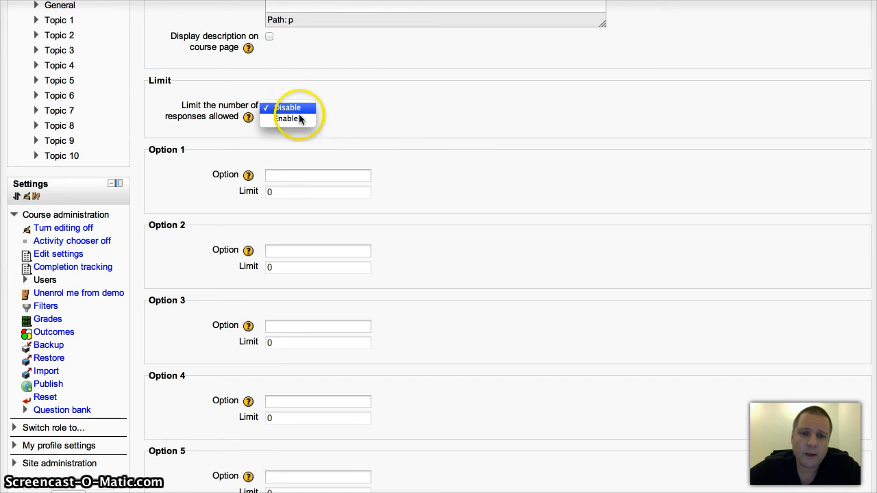
click(480, 121)
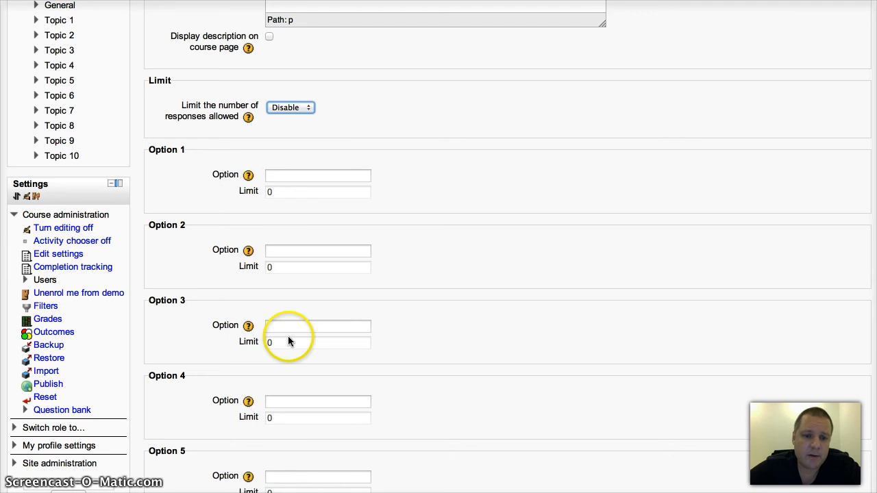
Examine the answer option fields, the time restriction, and the display mode and result publishing choices.
scroll(527, 249, down, 5)
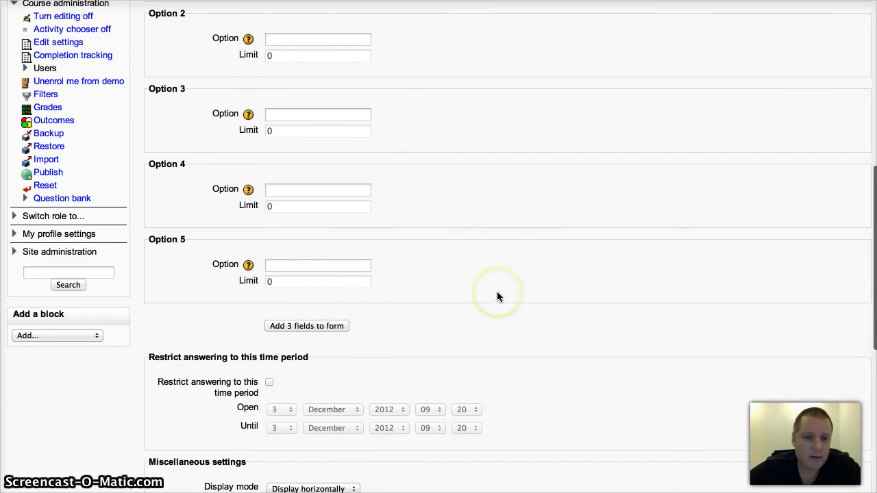
scroll(496, 297, down, 7)
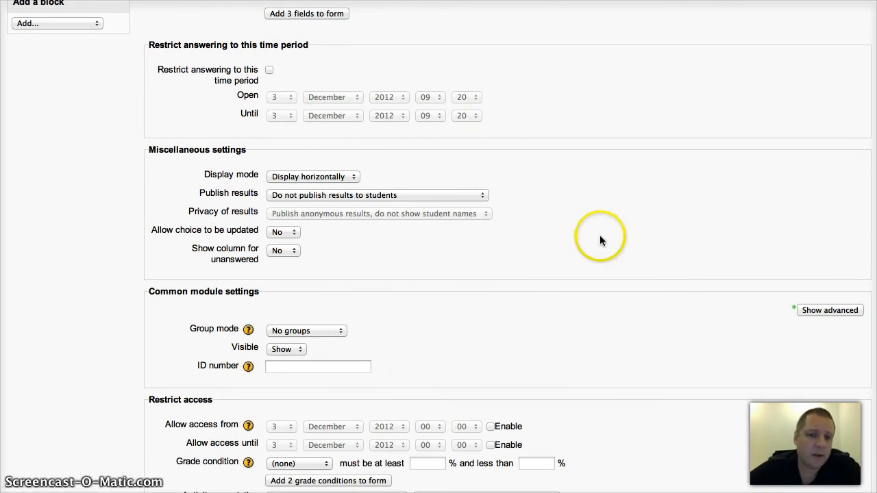
scroll(599, 240, down, 1)
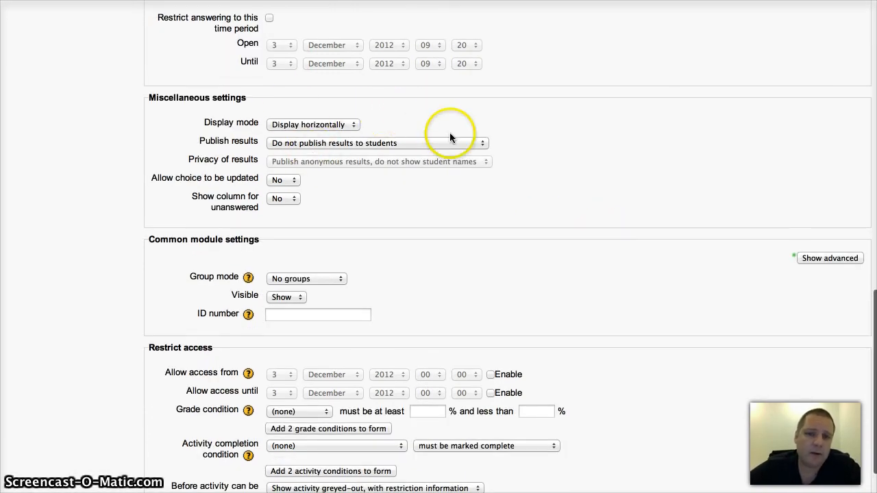
click(336, 125)
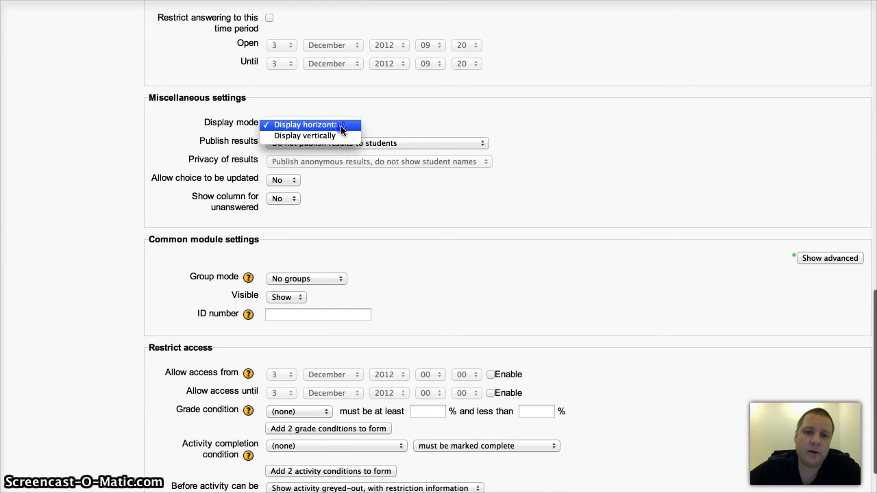
click(434, 121)
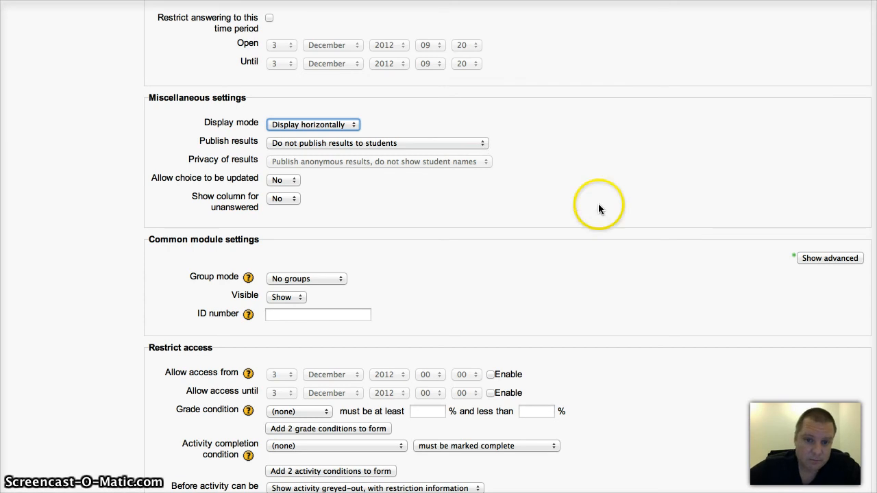
click(480, 143)
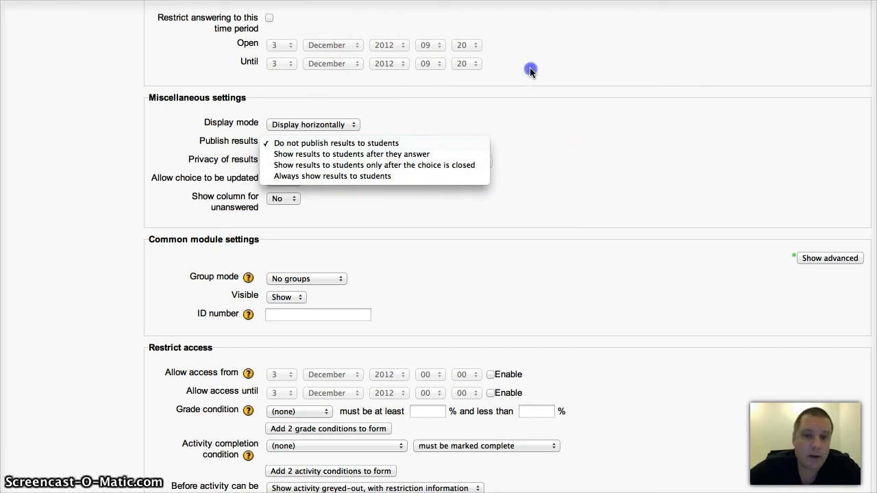
key(Escape)
scroll(620, 106, down, 2)
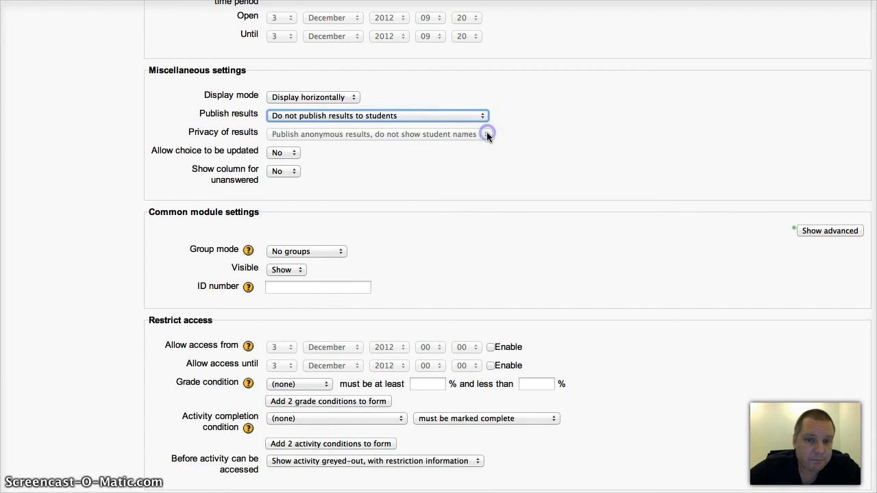
Set the results to always be shown to students and check the available privacy of results choices.
click(479, 115)
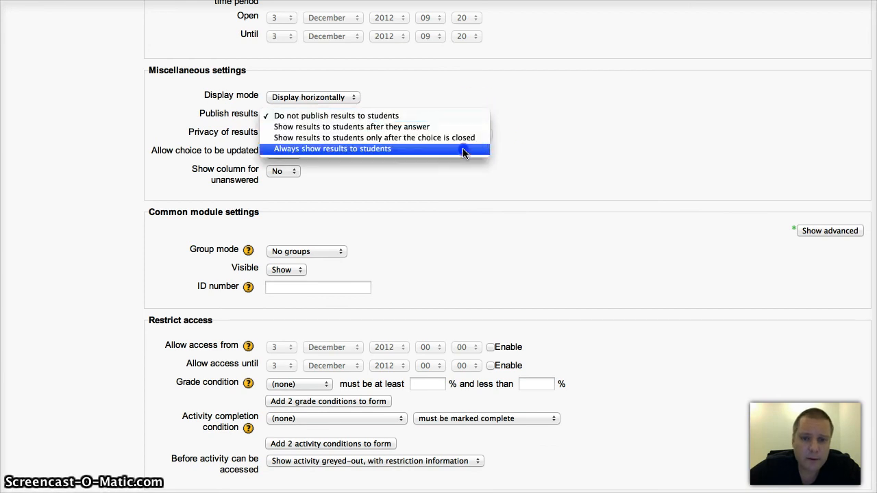
click(464, 151)
click(330, 135)
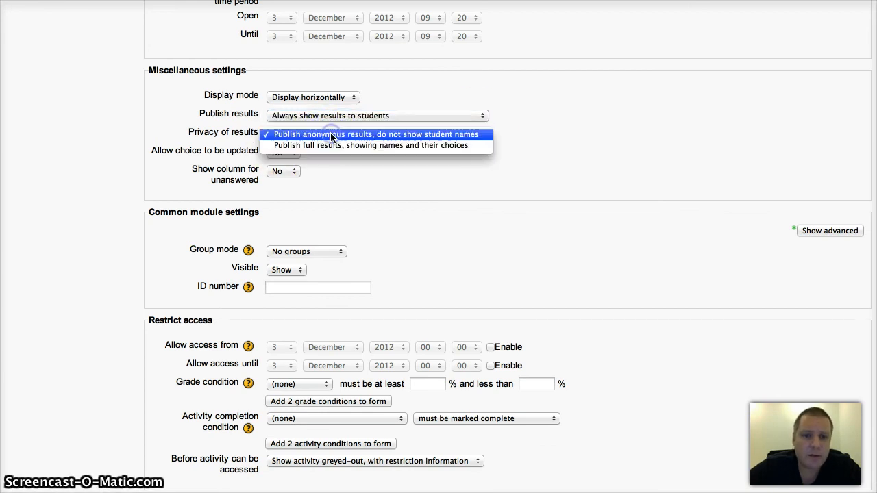
click(609, 150)
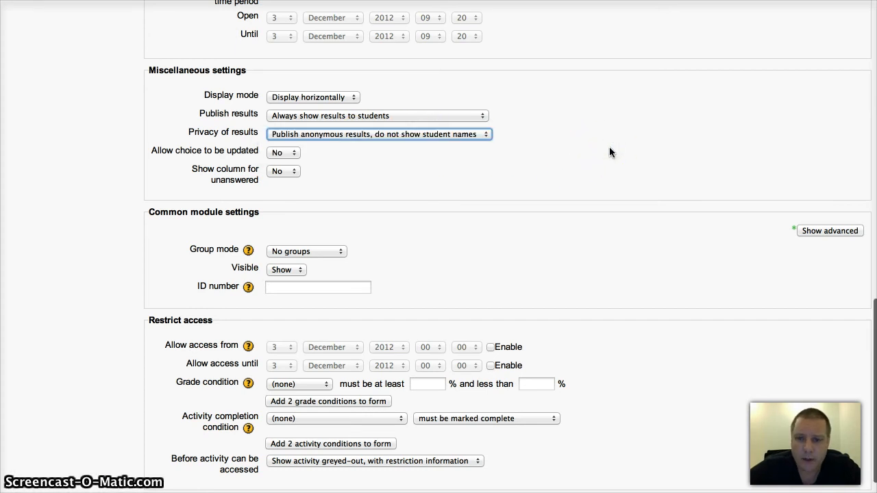
Set the completion tracking to show the activity as complete when conditions are met.
scroll(609, 152, down, 1)
scroll(609, 152, down, 3)
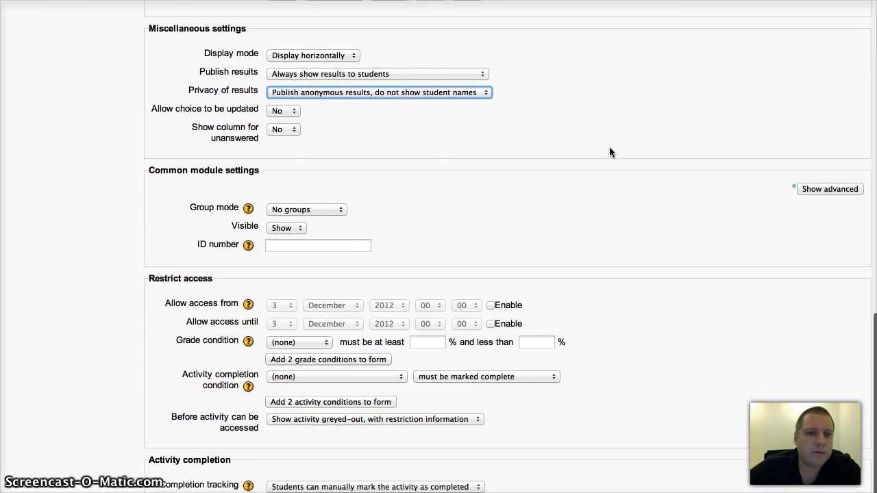
click(374, 108)
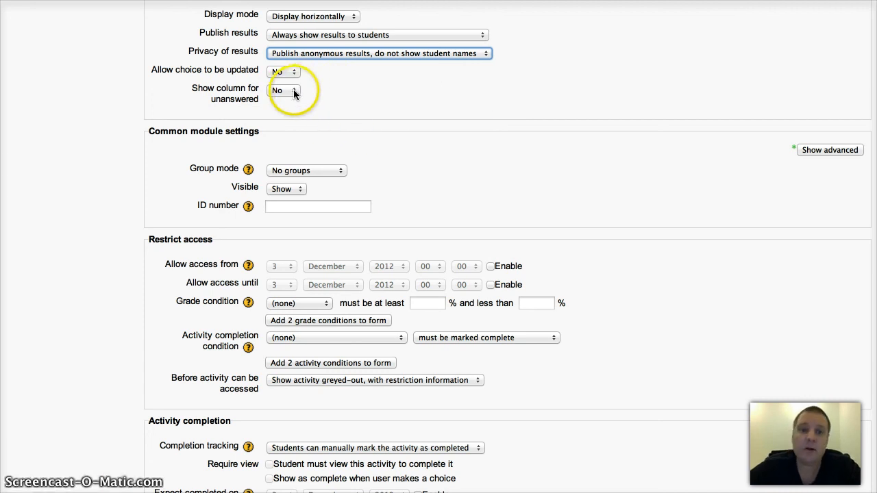
scroll(526, 179, down, 1)
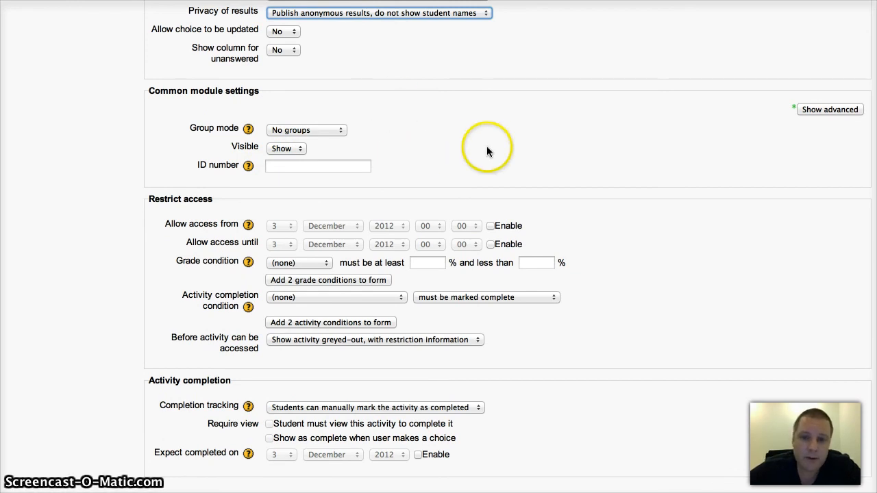
scroll(565, 165, down, 3)
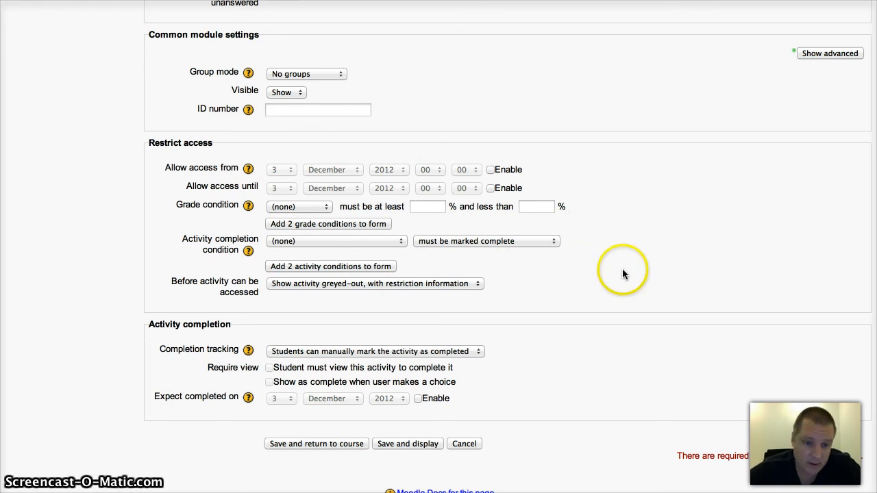
scroll(573, 354, down, 1)
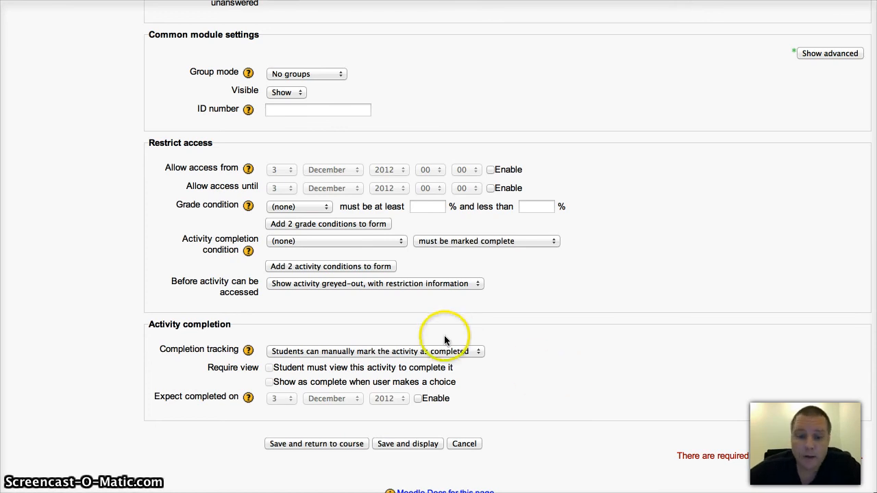
click(451, 352)
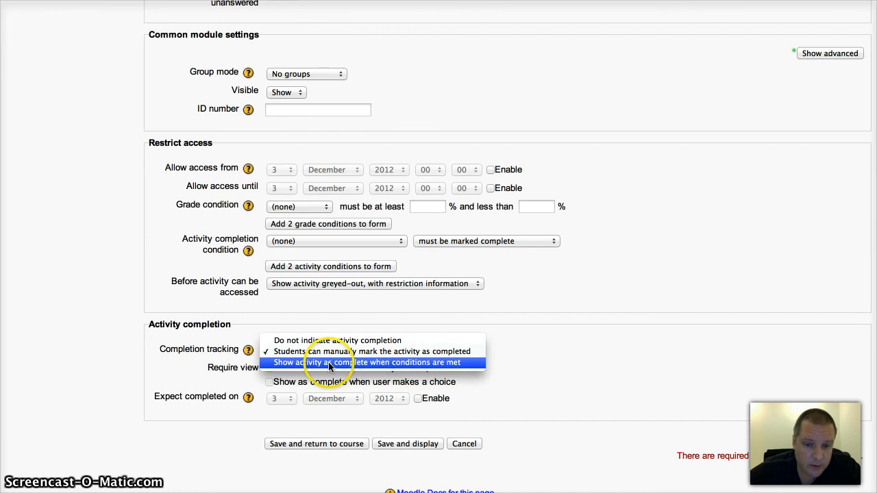
click(387, 363)
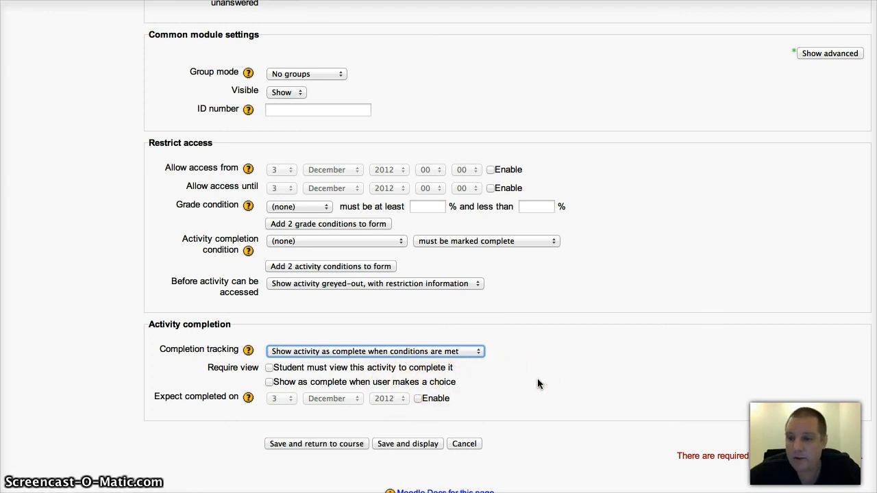
Leave the new Choice form without saving and open the existing "What is your favourite sandwich?" choice in Topic 2.
scroll(689, 159, up, 6)
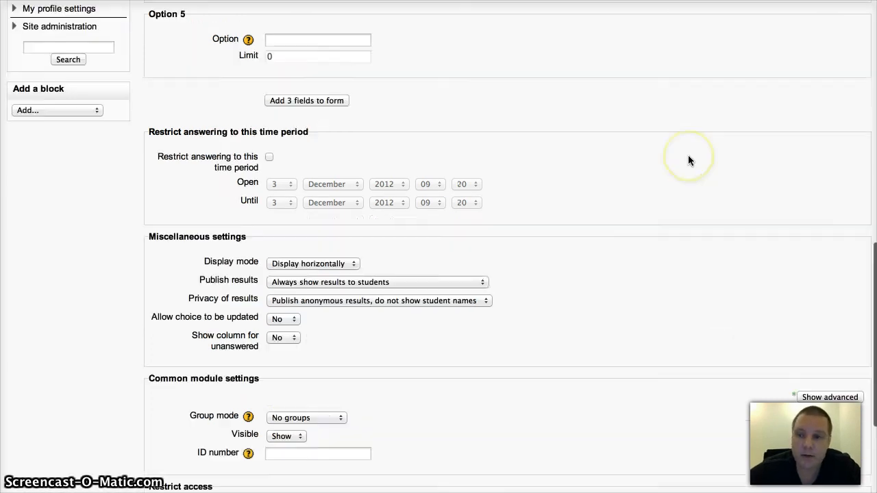
scroll(689, 160, down, 6)
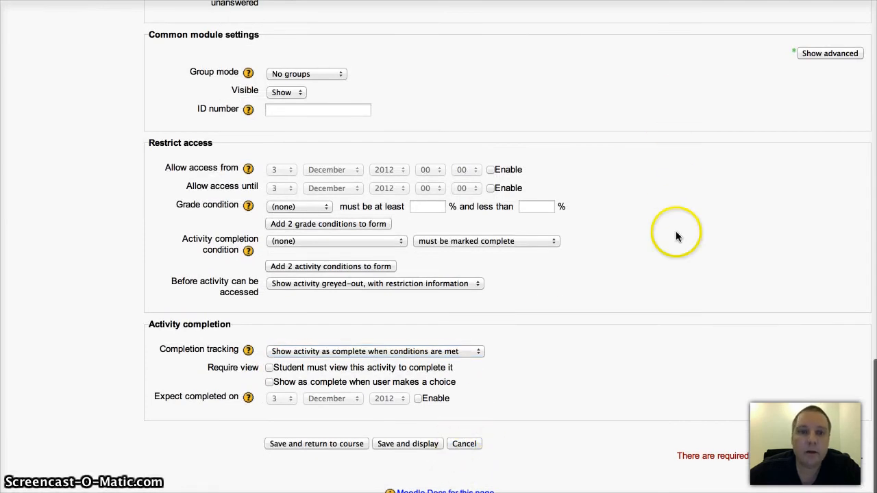
scroll(675, 231, up, 5)
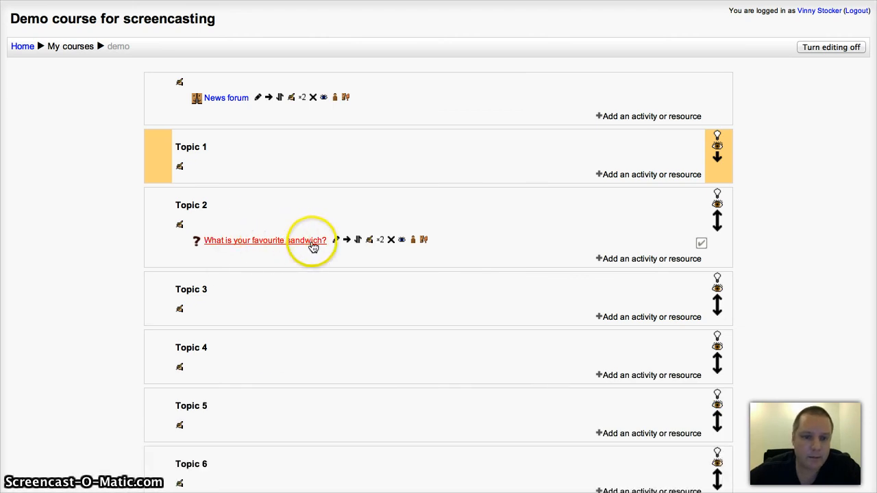
scroll(265, 245, down, 3)
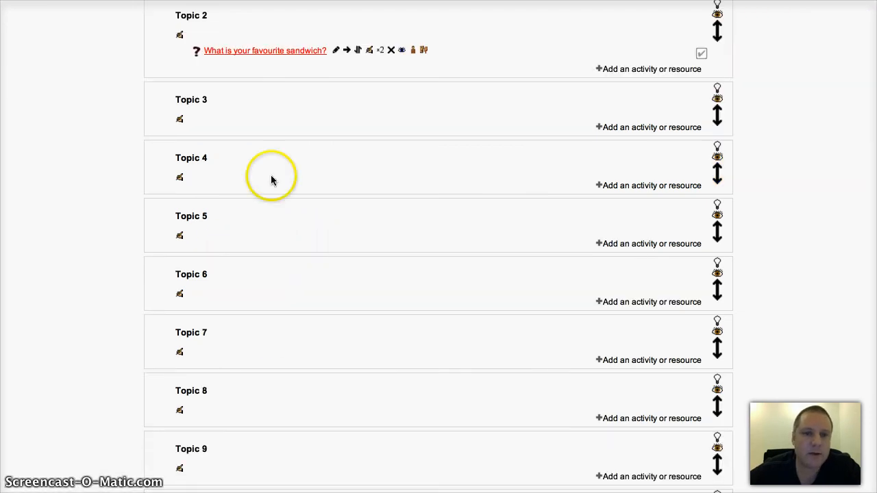
click(264, 50)
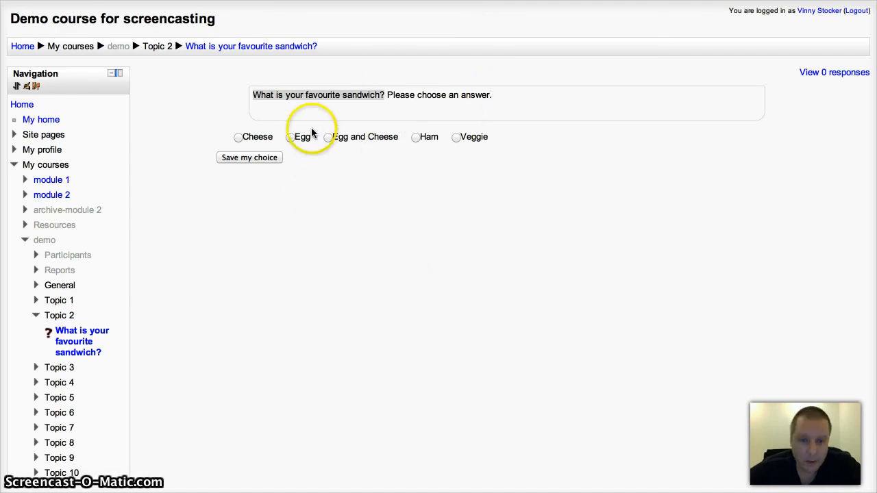
Save Veggie as the answer to the favourite sandwich question and view the submitted responses.
click(456, 138)
click(264, 160)
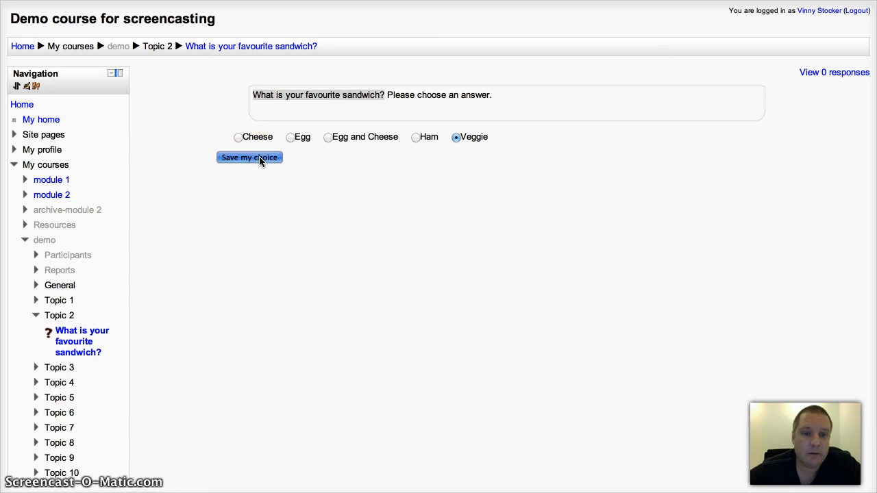
click(368, 167)
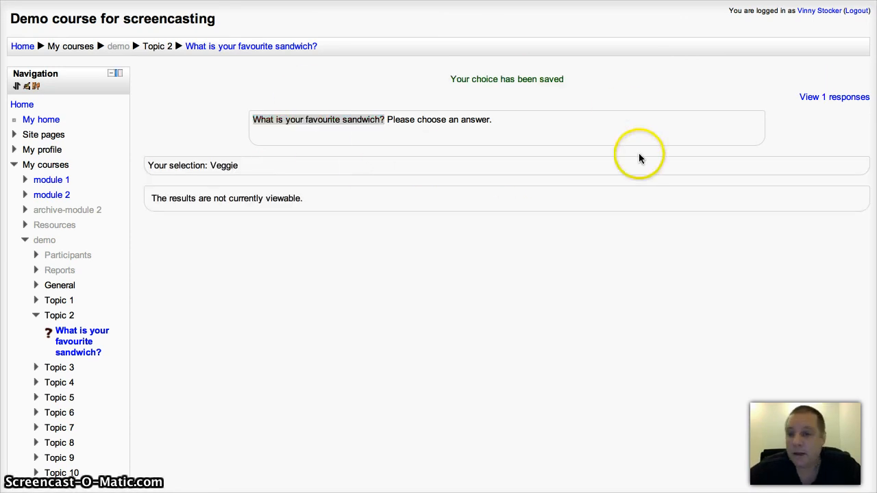
click(857, 100)
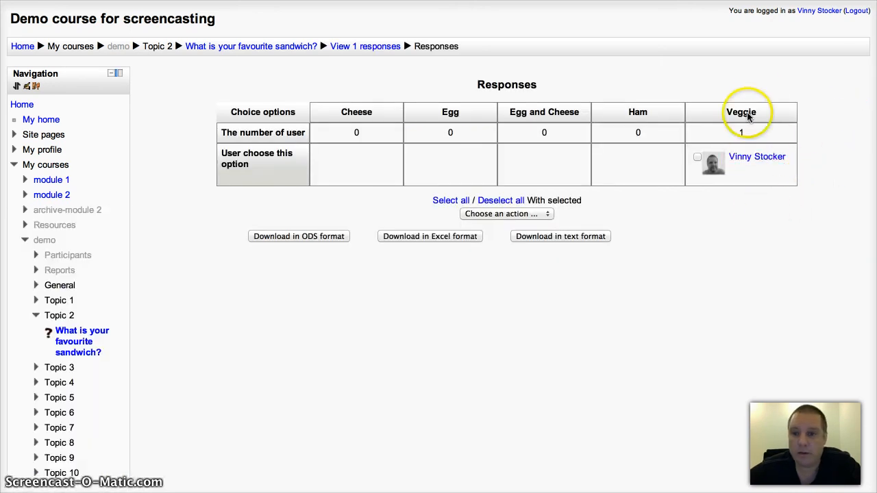